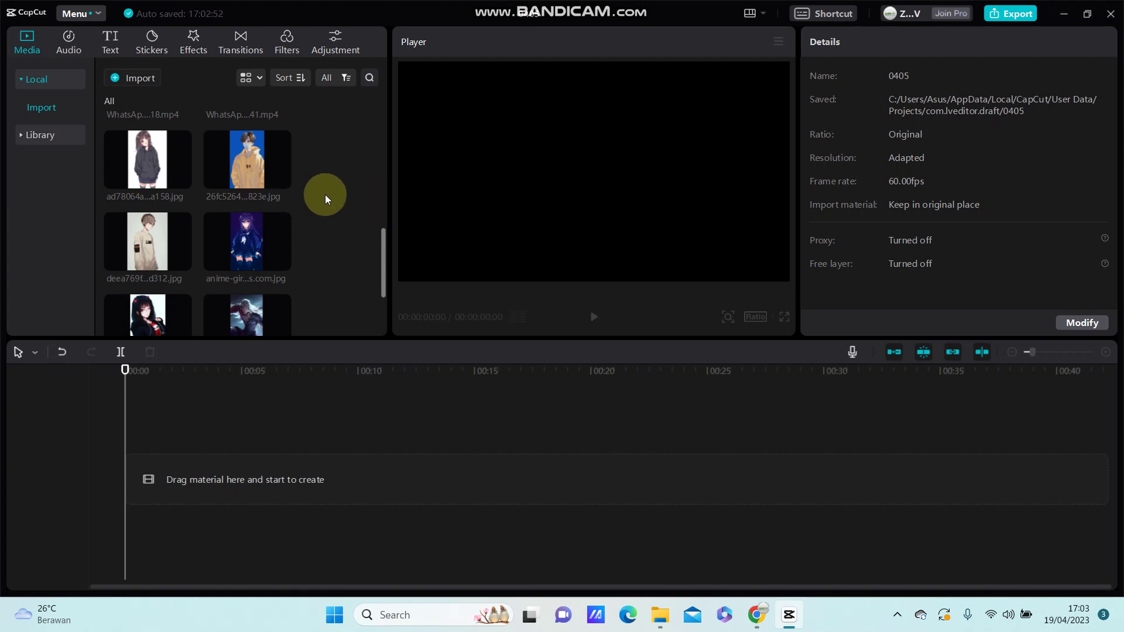
scroll(325, 194, "up", 1)
scroll(326, 194, "down", 1)
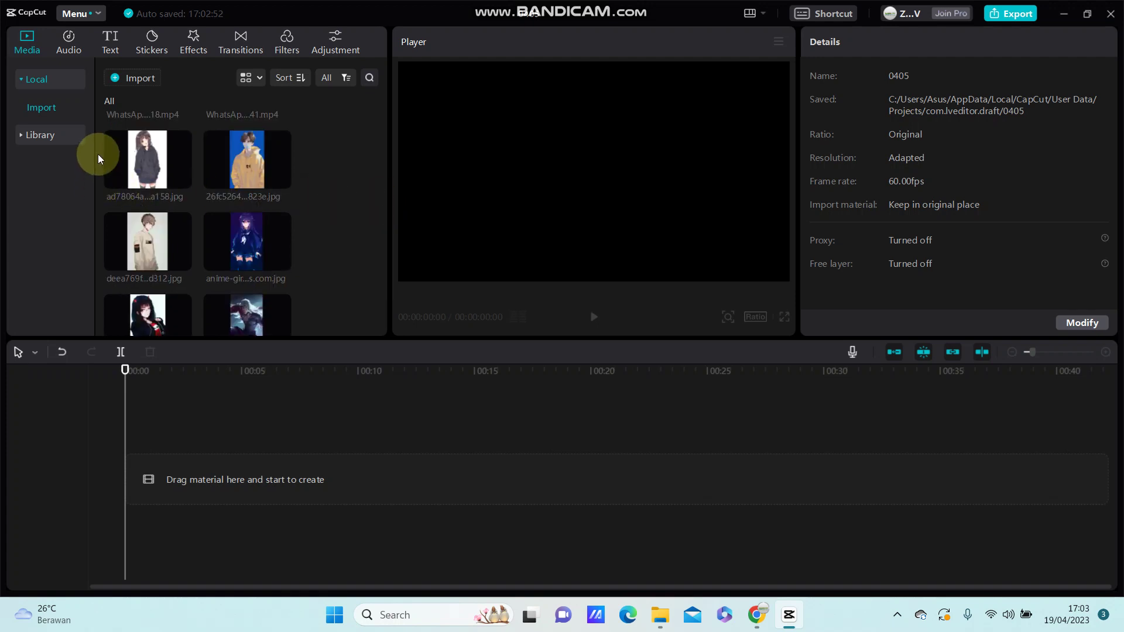
Step: Place the seven selected anime images on the timeline as consecutive clips and scrub the preview
left_click_drag(98, 154, 306, 239)
scroll(306, 239, "down", 2)
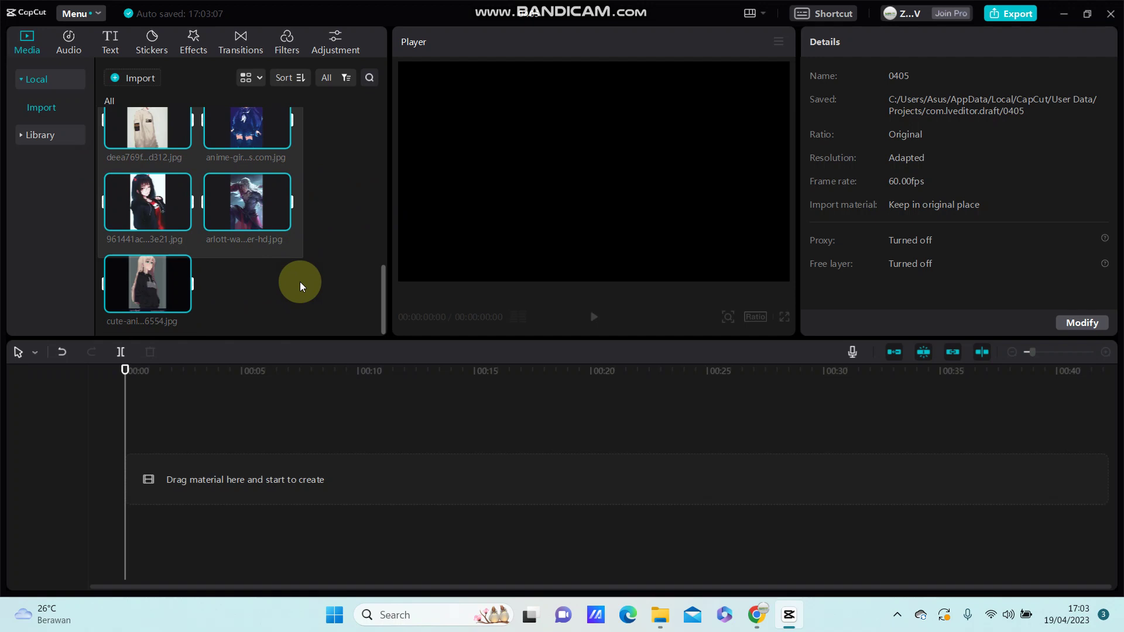
mouse_move(166, 280)
left_mouse_down()
mouse_move(175, 402)
mouse_move(127, 478)
left_mouse_up()
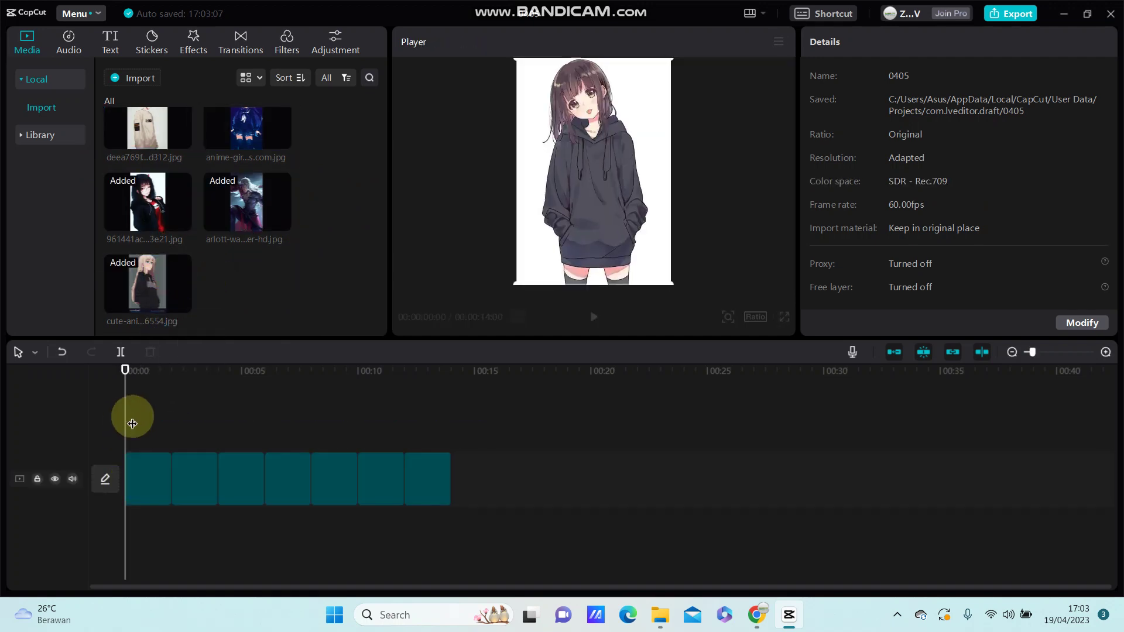
left_click(173, 396)
left_click(187, 395)
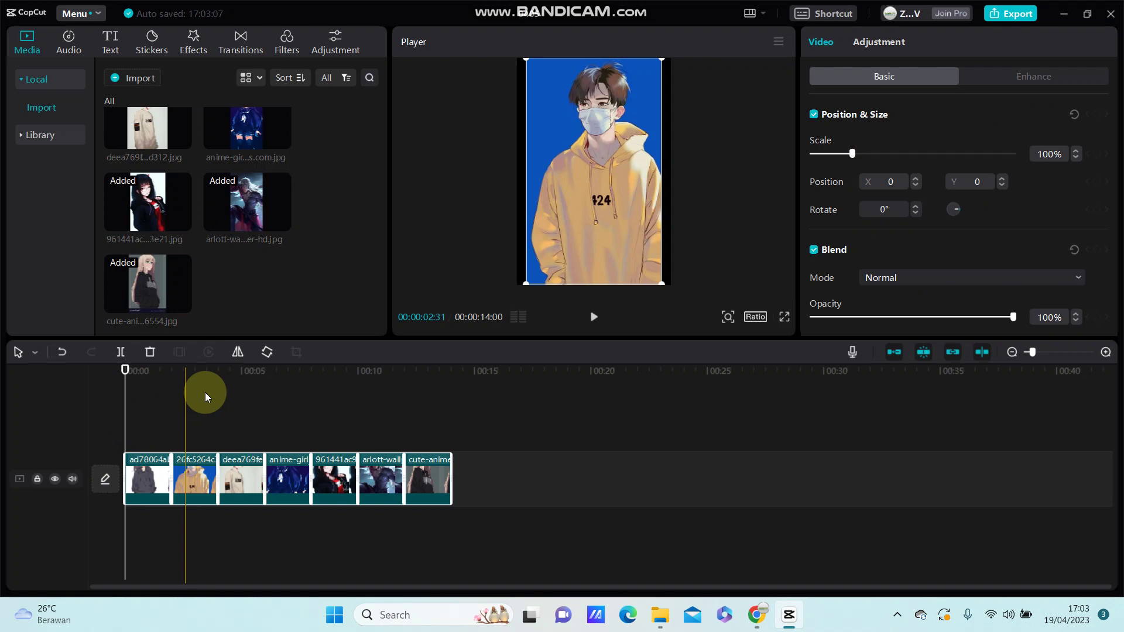
left_click(159, 412)
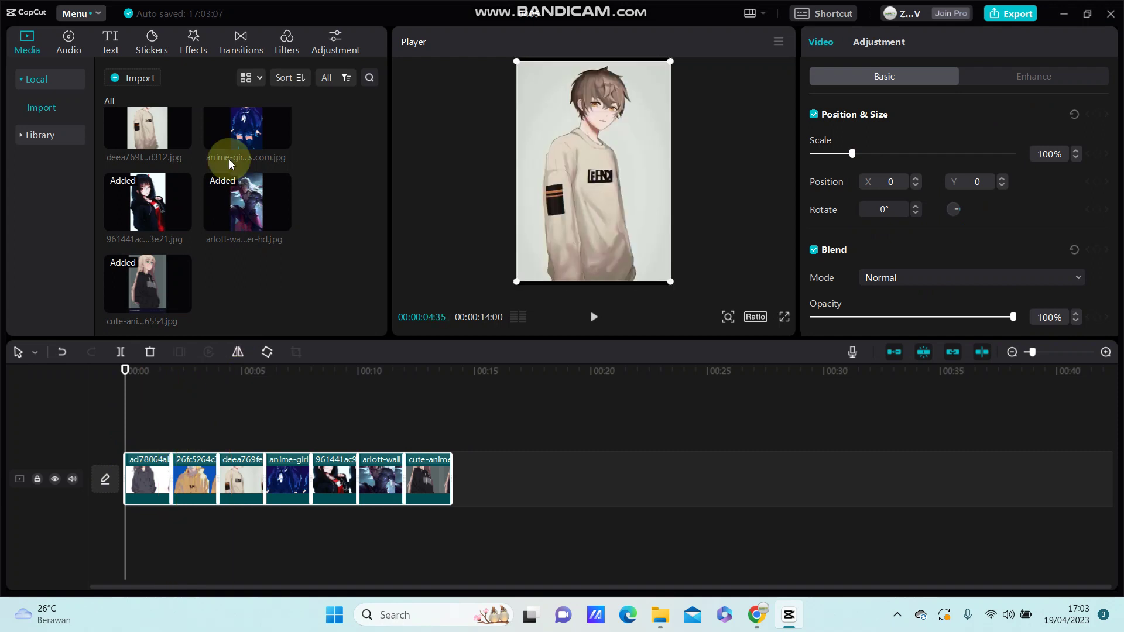
Step: Preview the Camera transitions, then add Space Rotation between the first two clips
left_click(251, 35)
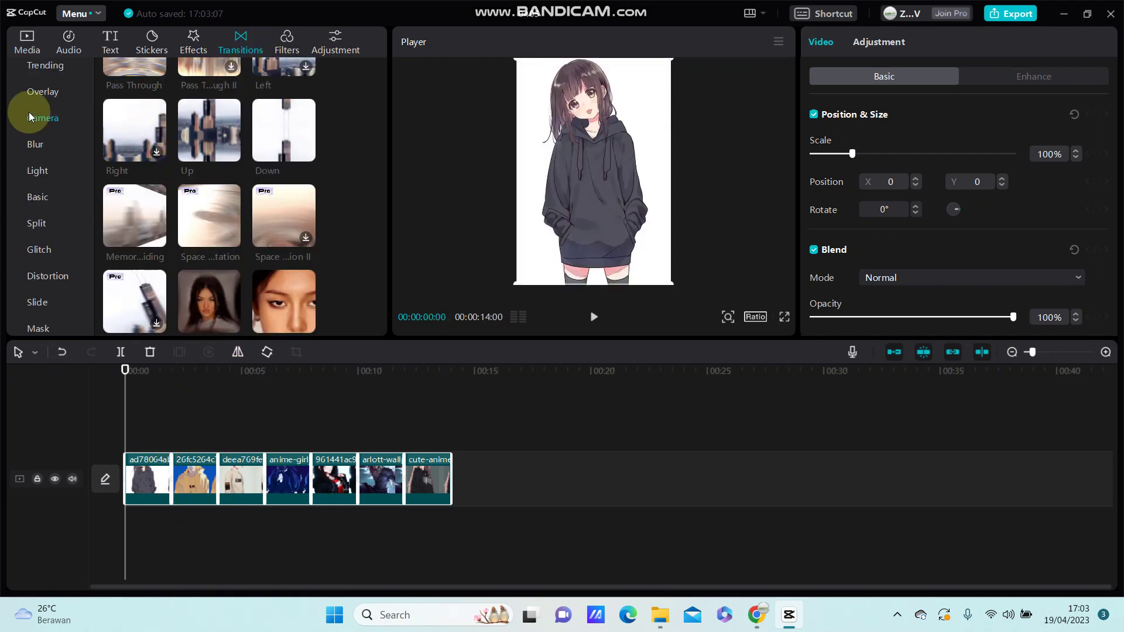
left_click(42, 117)
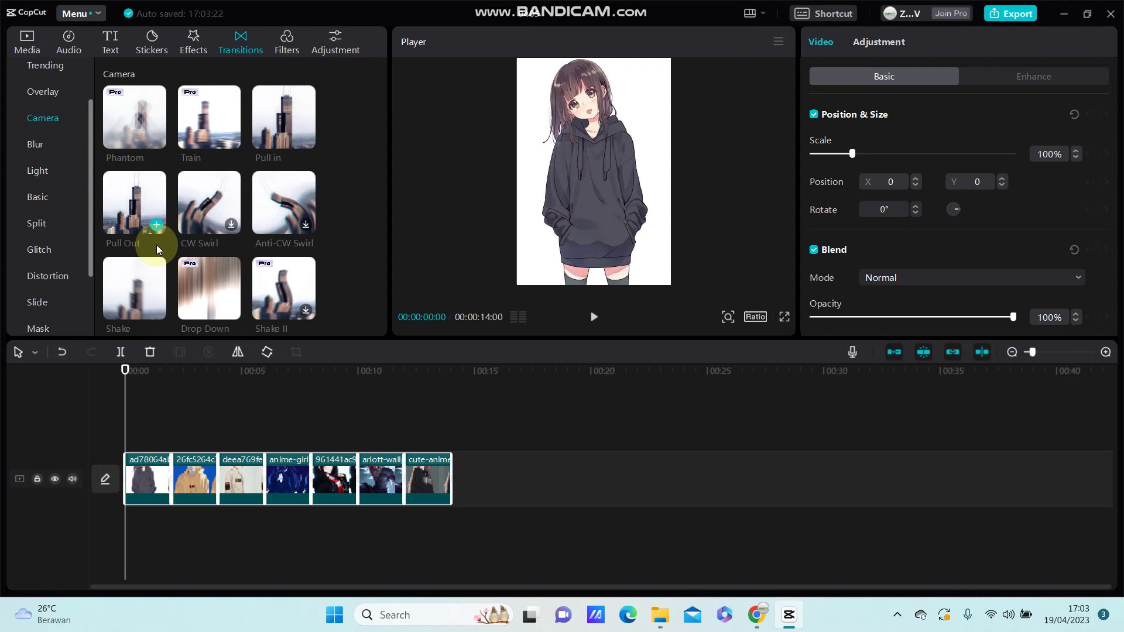
scroll(157, 245, "down", 3)
scroll(181, 257, "down", 2)
scroll(206, 244, "down", 1)
left_click(205, 258)
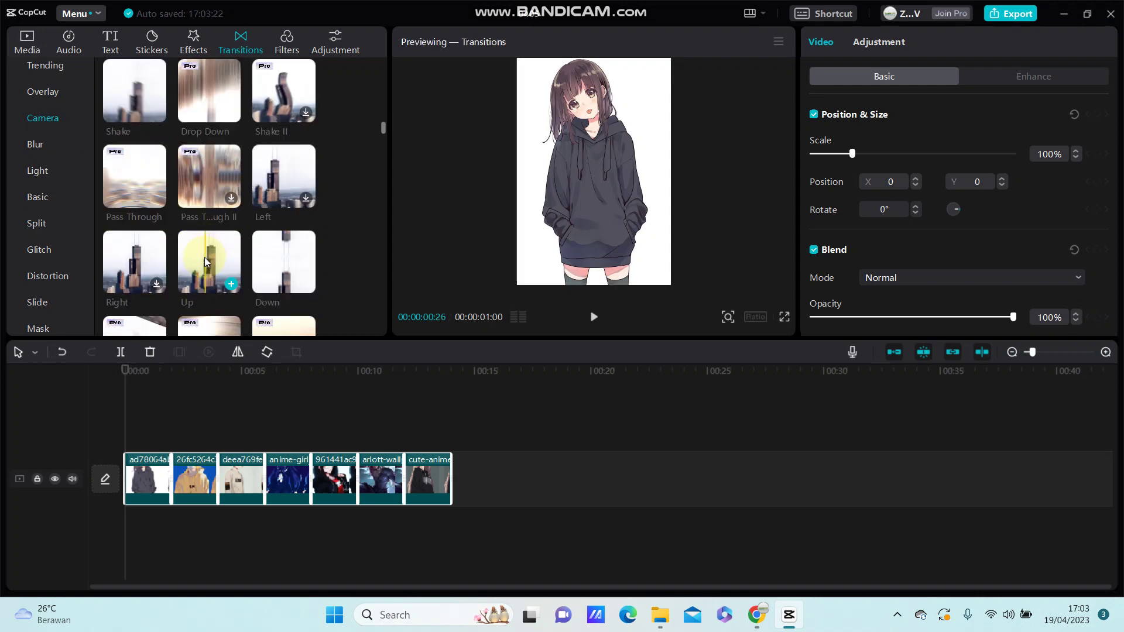
scroll(204, 257, "down", 2)
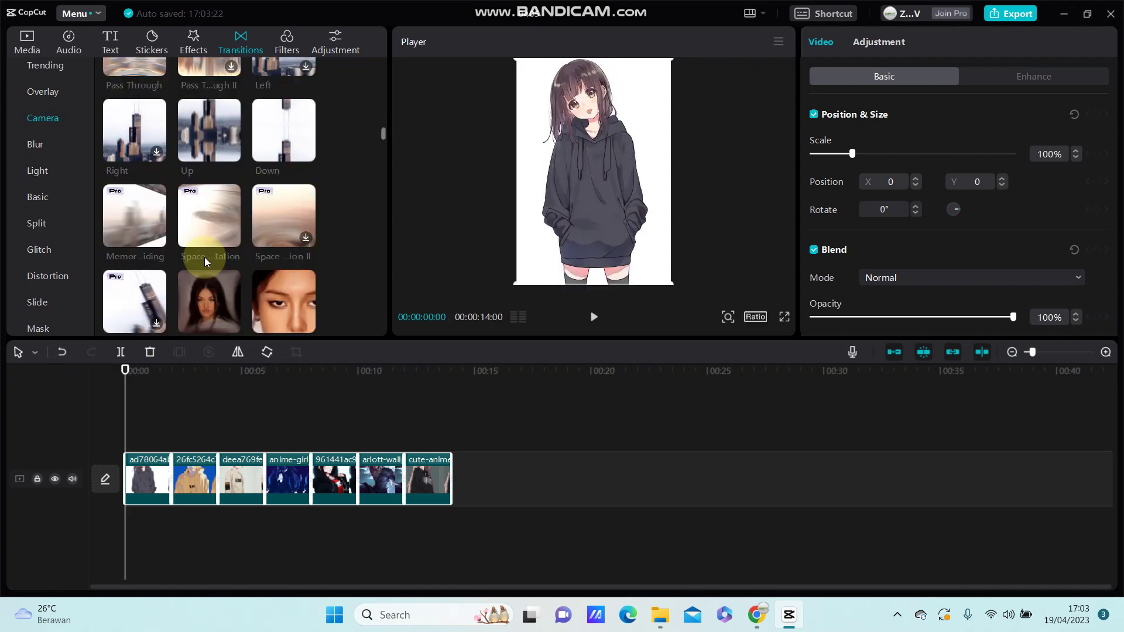
left_click(228, 238)
Step: Confirm duplicate frames, set Space Rotation to 1.0s, apply it to all clips, and play
left_click(654, 345)
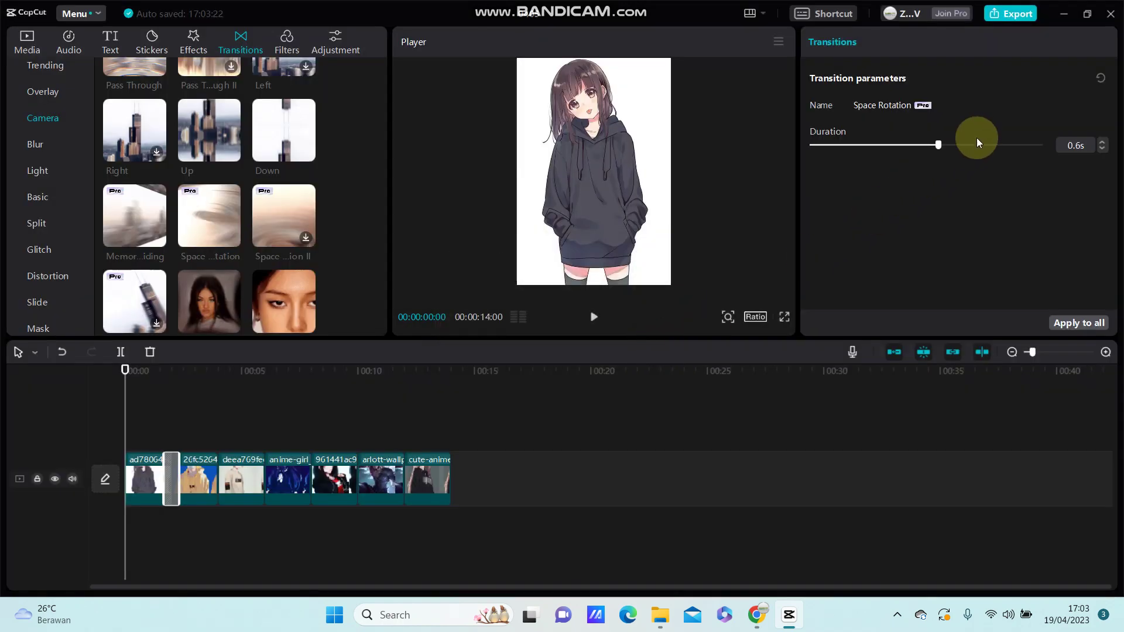
left_click_drag(940, 147, 1073, 155)
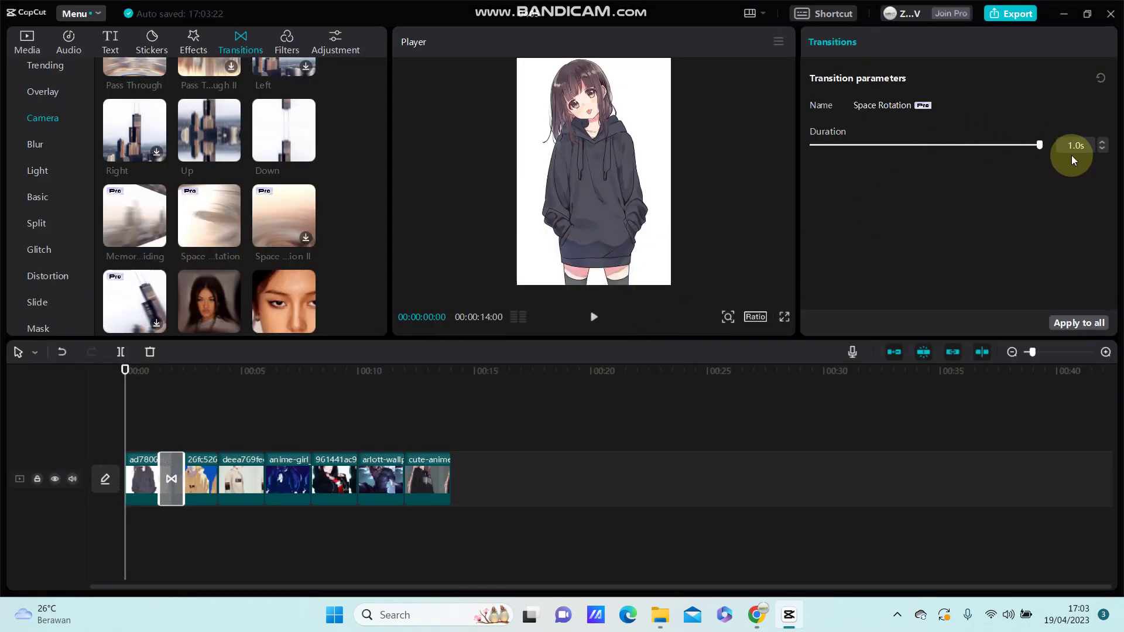
left_click(1079, 323)
left_click(596, 318)
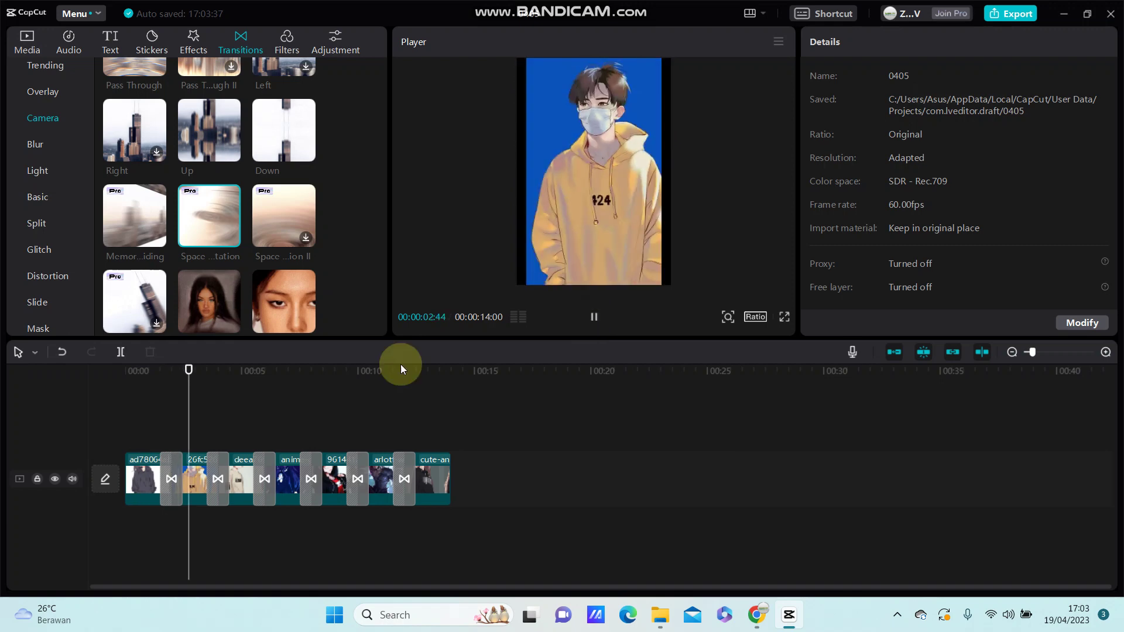
Step: Add the Flash bounce effect, stretch it across all seven clips, and preview playback
left_click(59, 384)
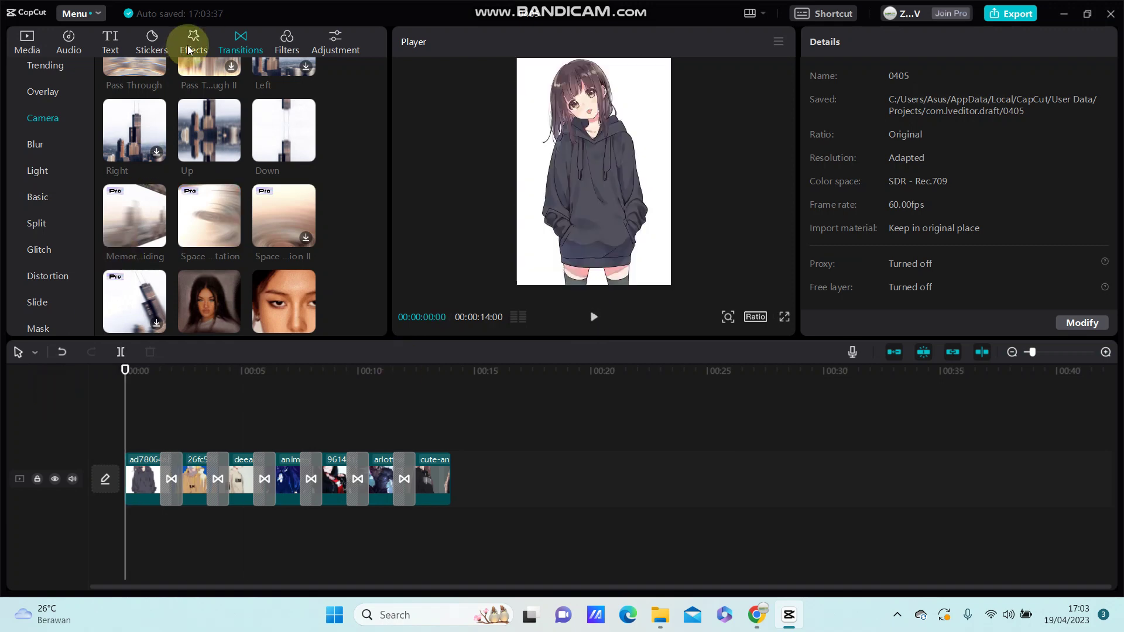
left_click(194, 41)
mouse_move(284, 117)
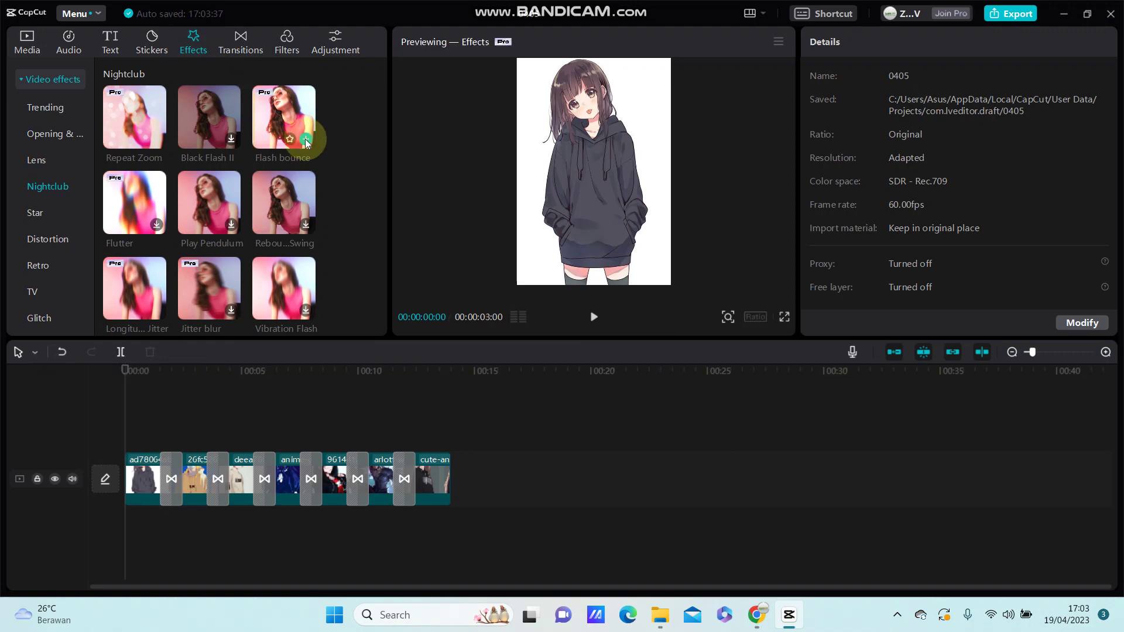
left_click(306, 140)
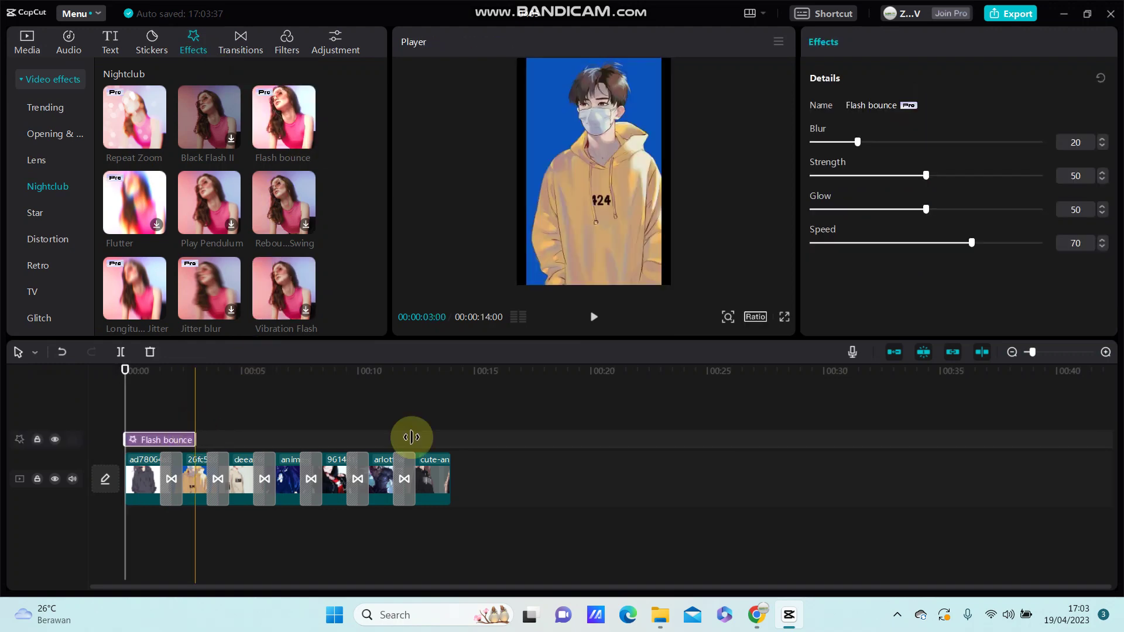
left_click_drag(441, 446, 451, 446)
left_click(594, 317)
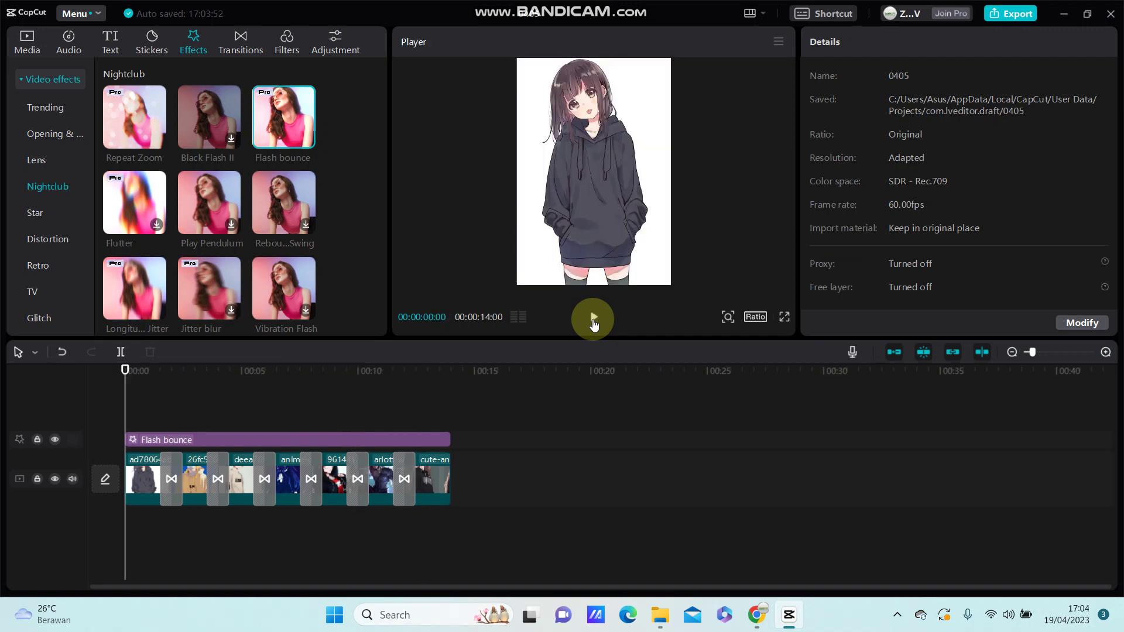
left_click(594, 319)
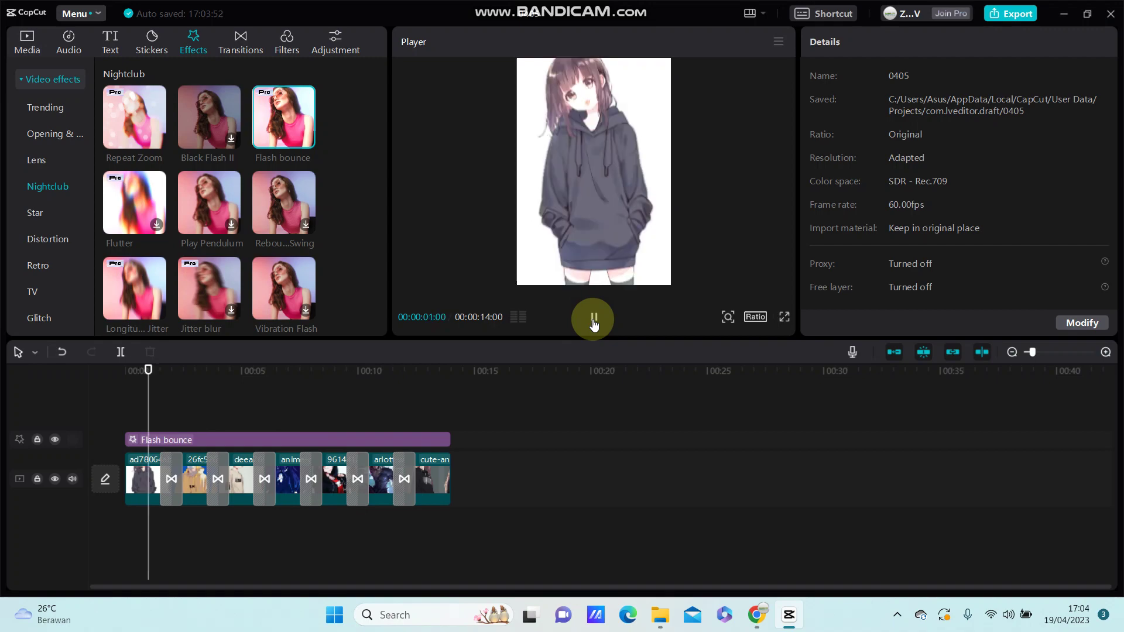